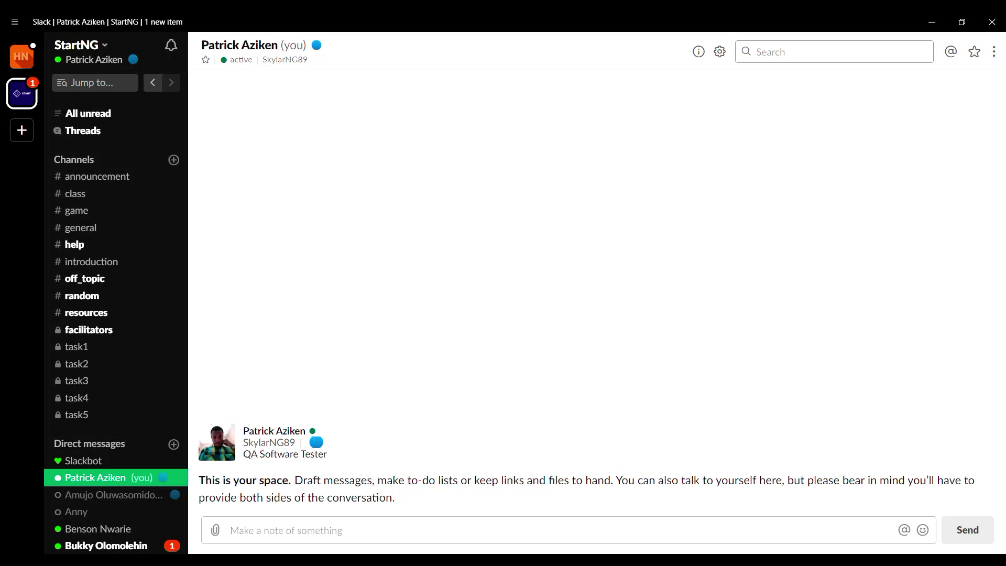
- Save the note 'I am a software developer' with /notes in your own conversation
left_click(489, 530)
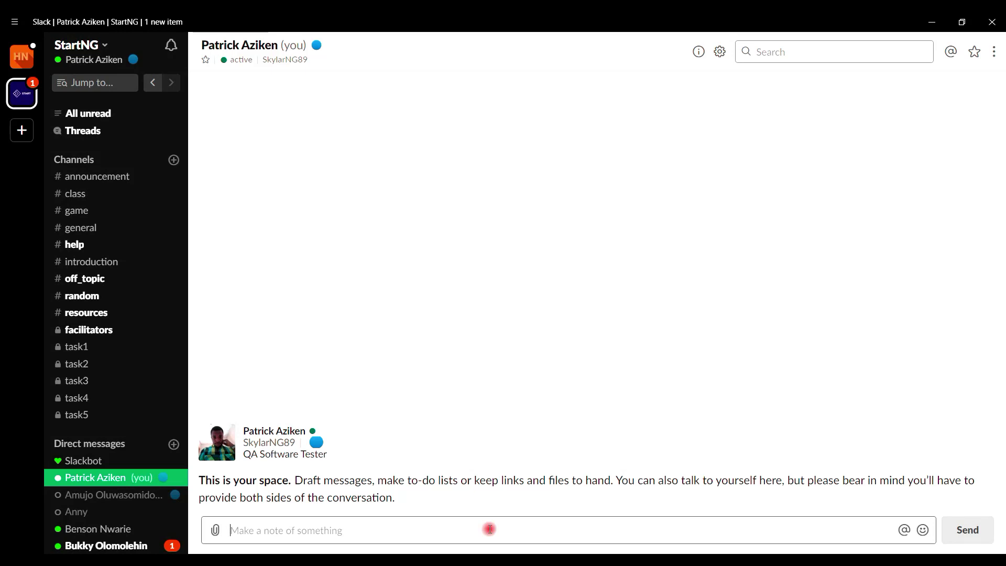
type("/notes")
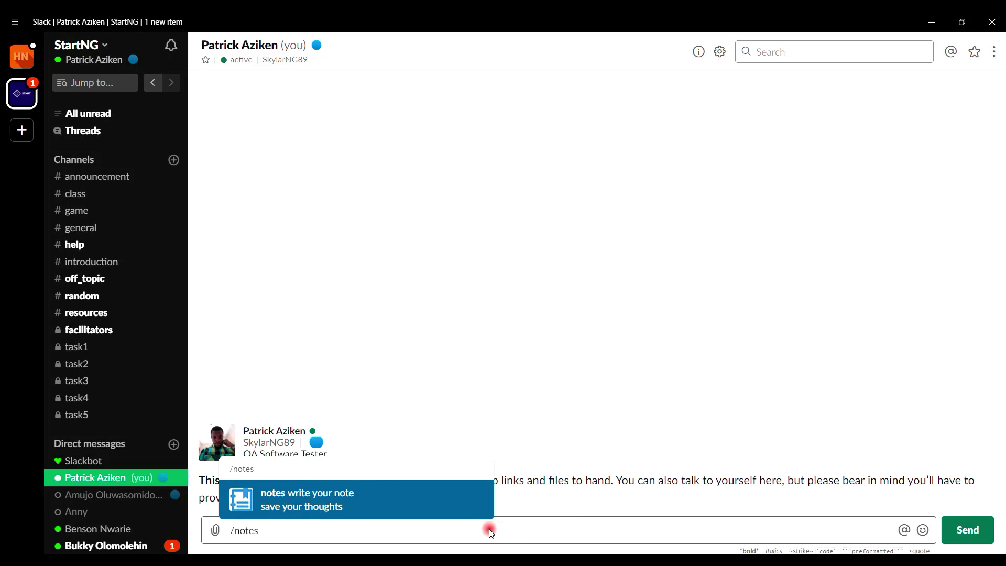
key("Escape")
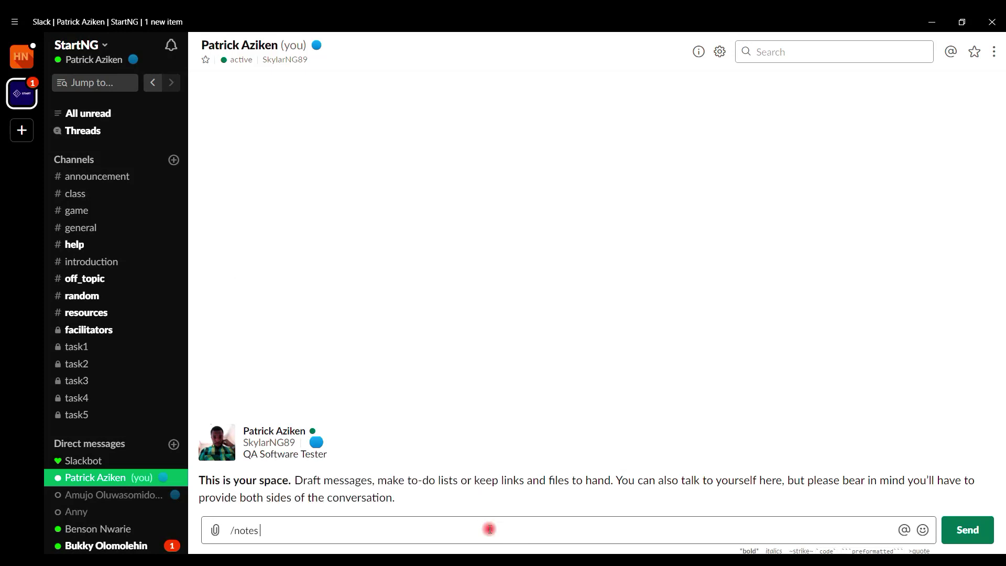
type("I am a software developer")
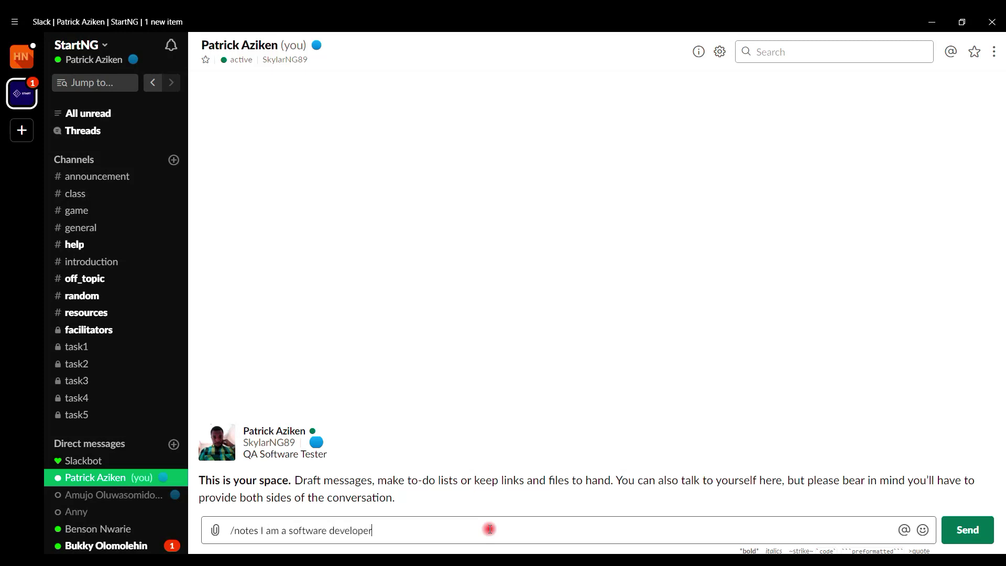
key("Return")
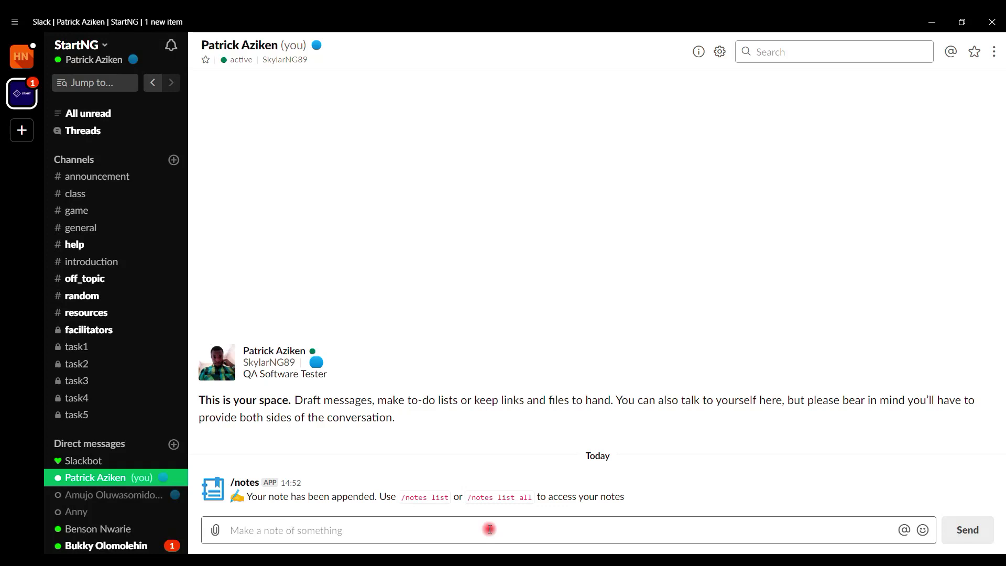
- Run /notes list to display the notes saved for this conversation
type("/notes list")
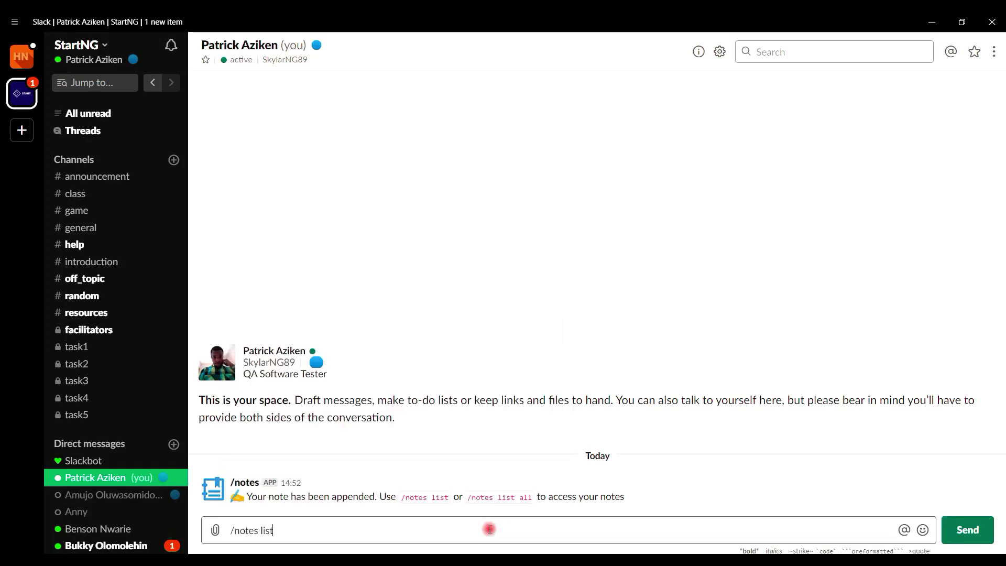
key("Return")
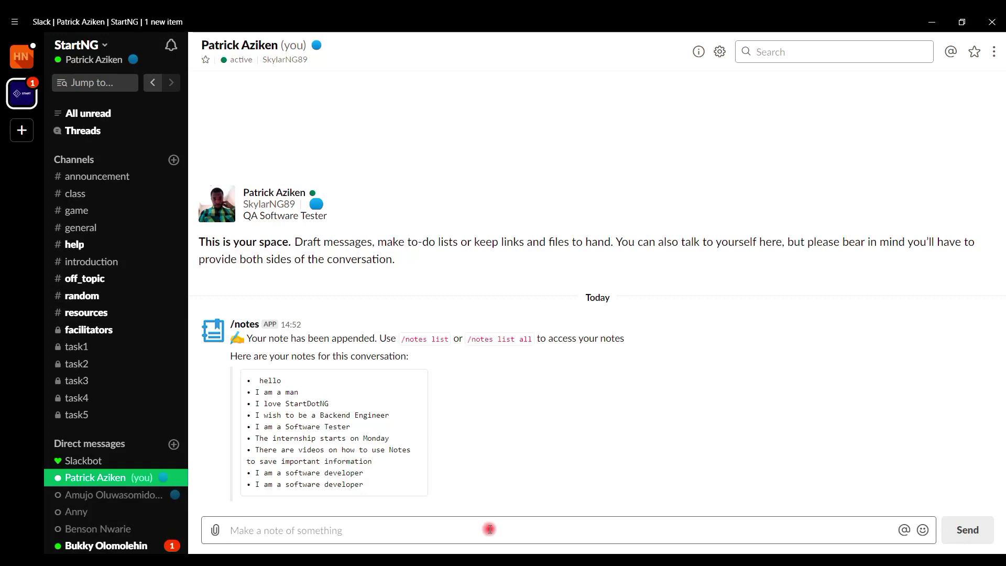
left_click(90, 247)
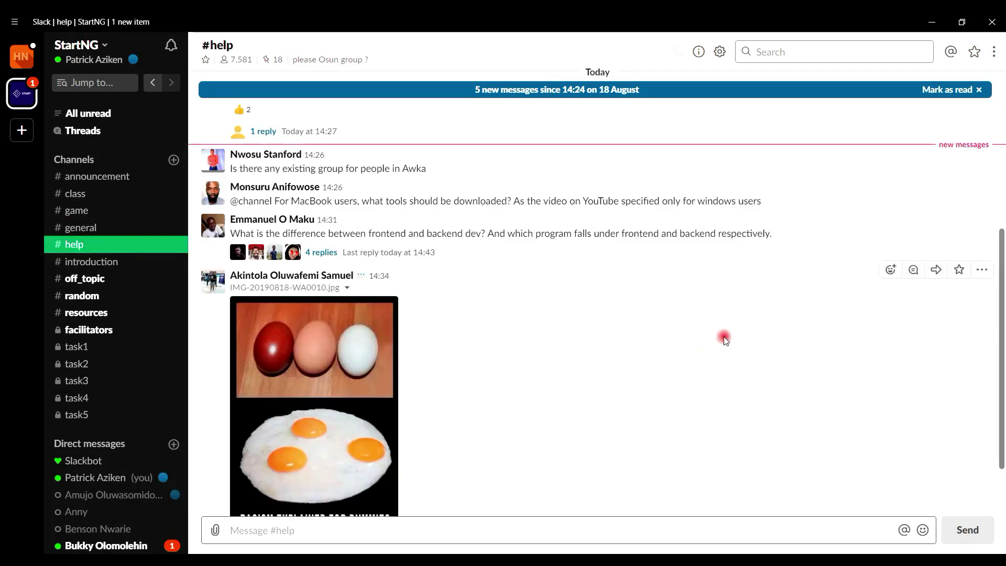
- Copy the MacBook tools question in #help and save it as a note with /notes
scroll(724, 340, "up", 3)
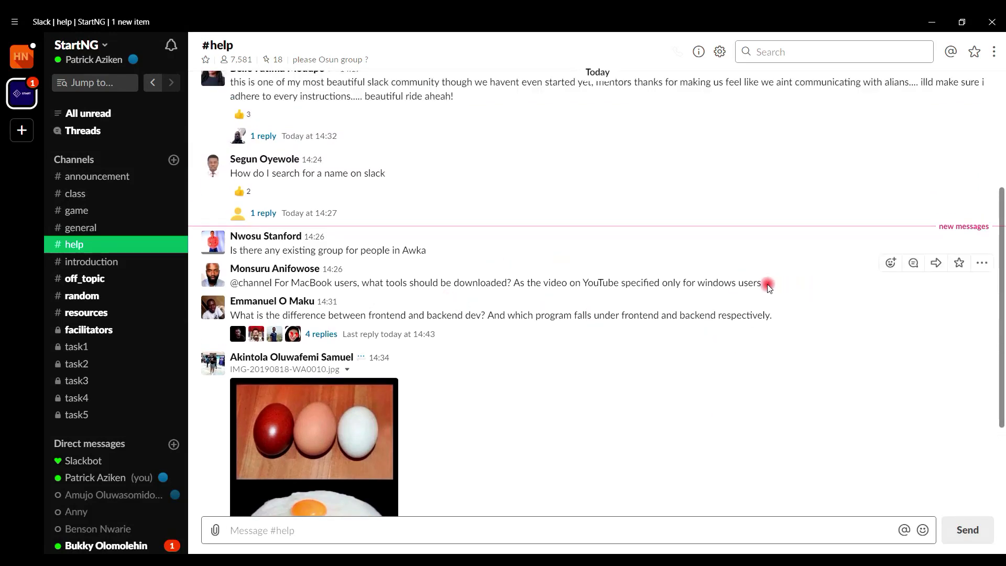
left_click_drag(766, 287, 275, 286)
key("ctrl+c")
left_click(288, 544)
left_click(296, 532)
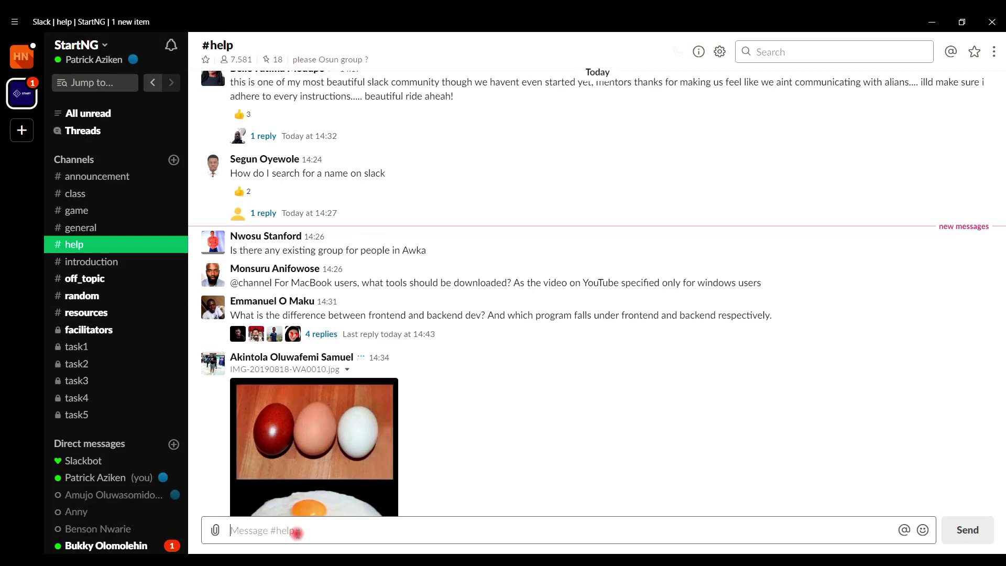
type("/notes")
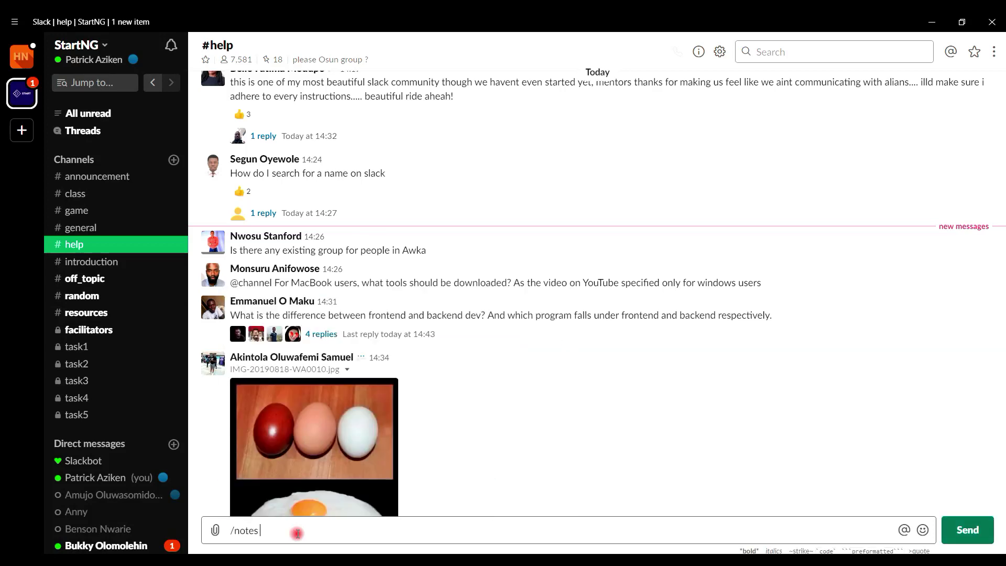
key("ctrl+v")
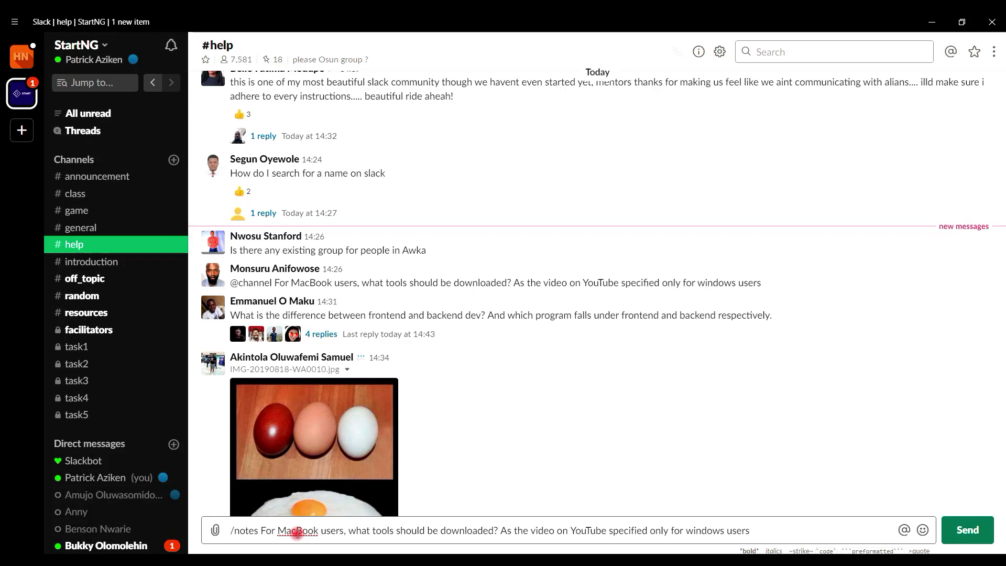
key("Return")
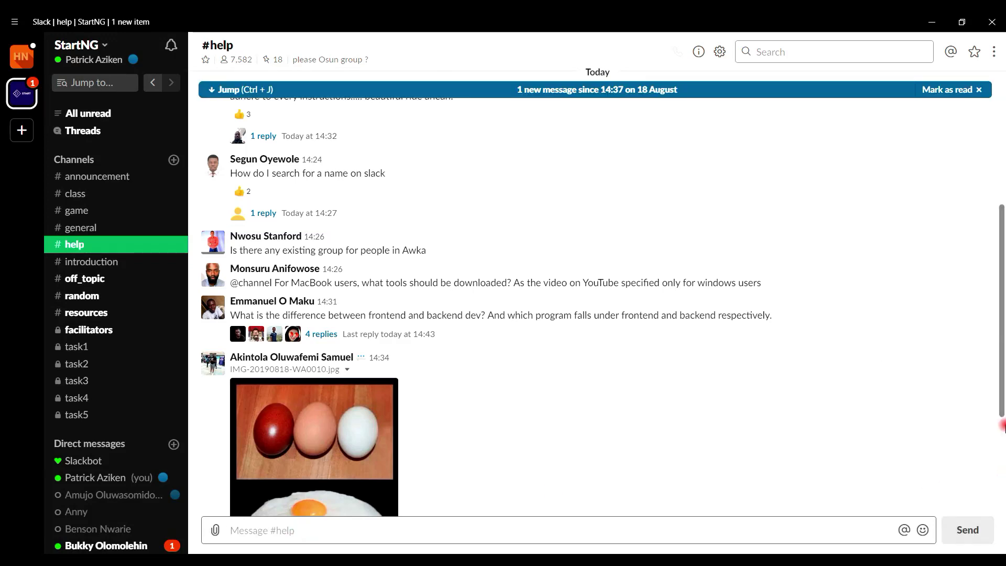
left_click_drag(1001, 382, 983, 535)
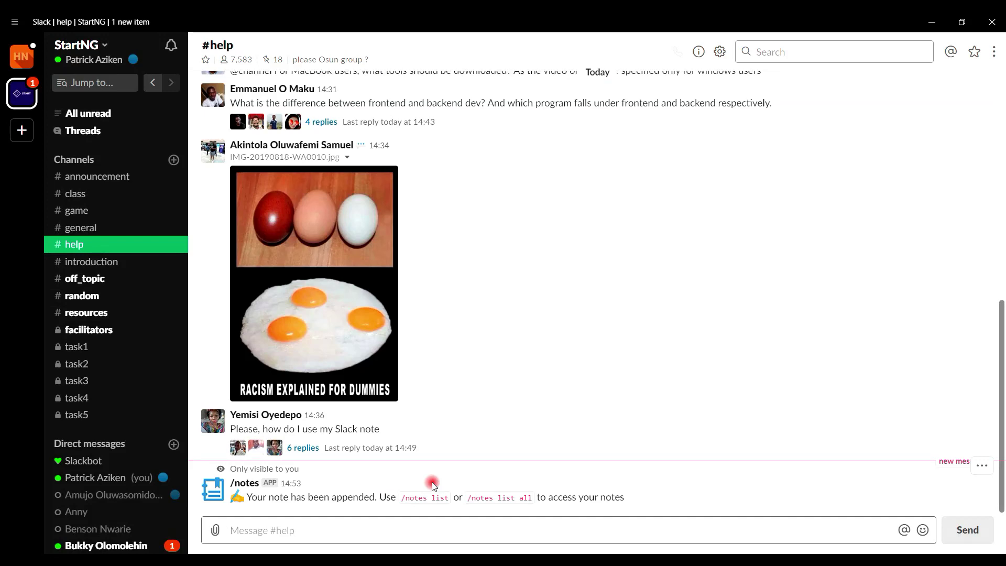
- In #resources, save the copied tip about keeping links as a note with /notes
left_click(96, 314)
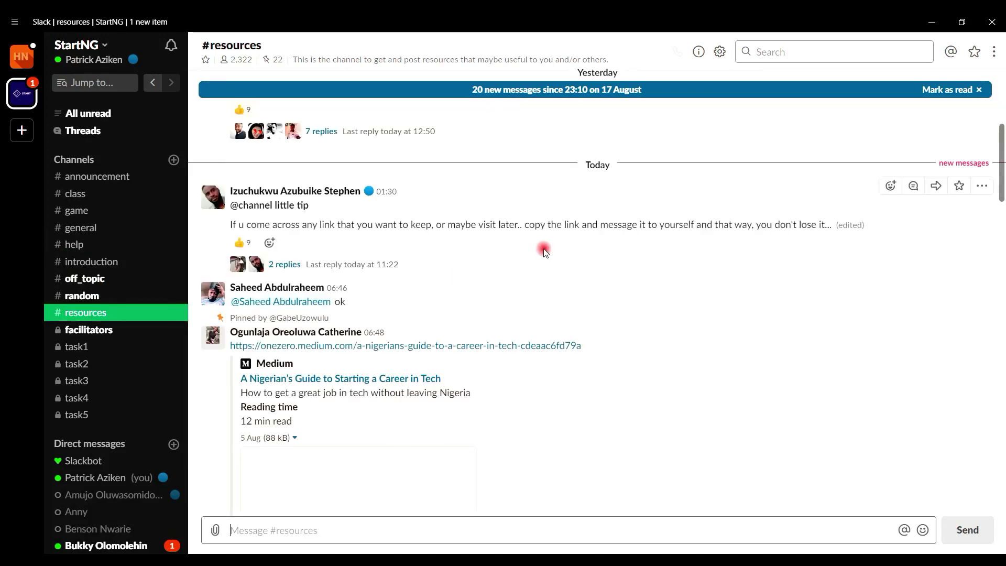
left_click_drag(232, 227, 831, 219)
key("ctrl+c")
left_click(326, 534)
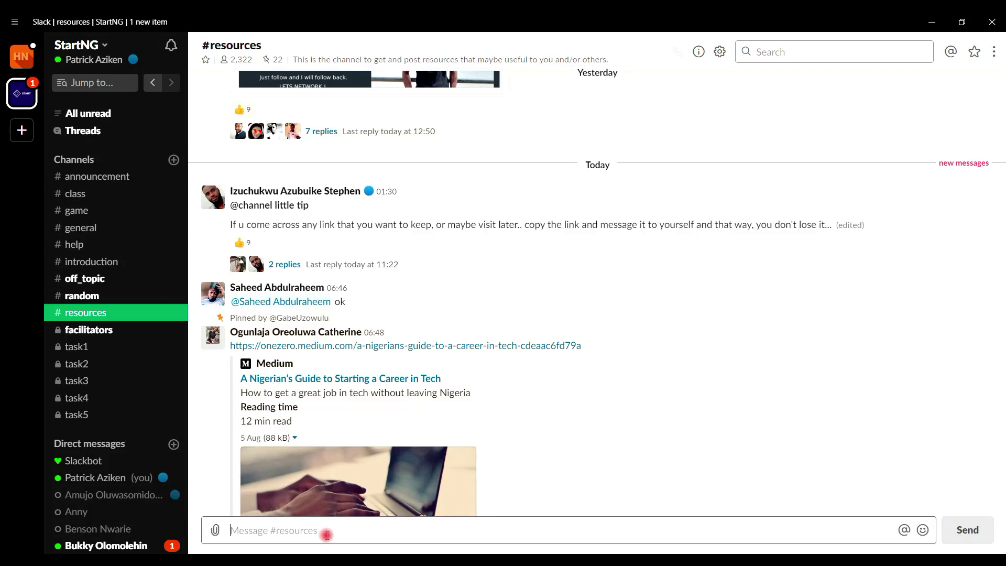
type("/notes")
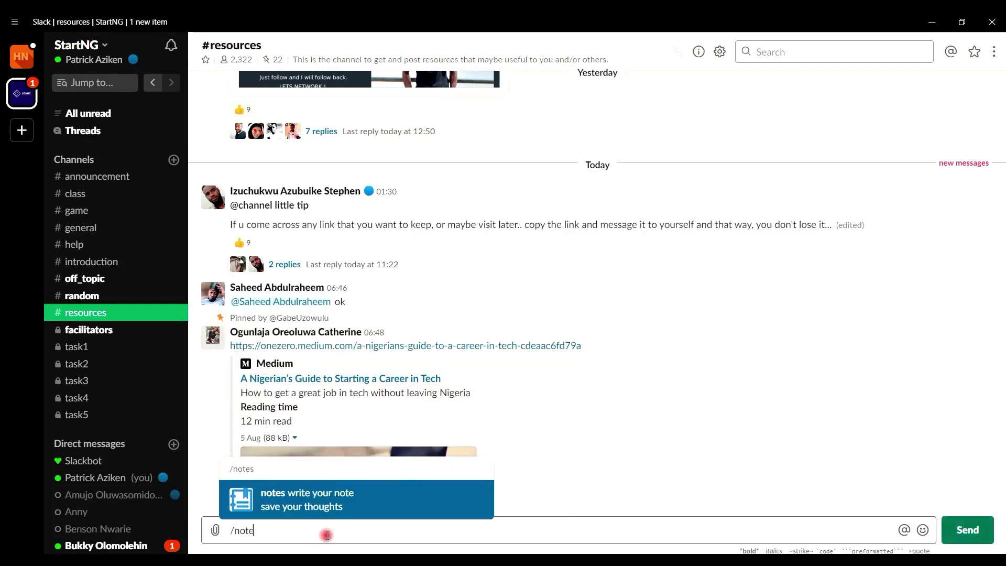
key("ctrl+v")
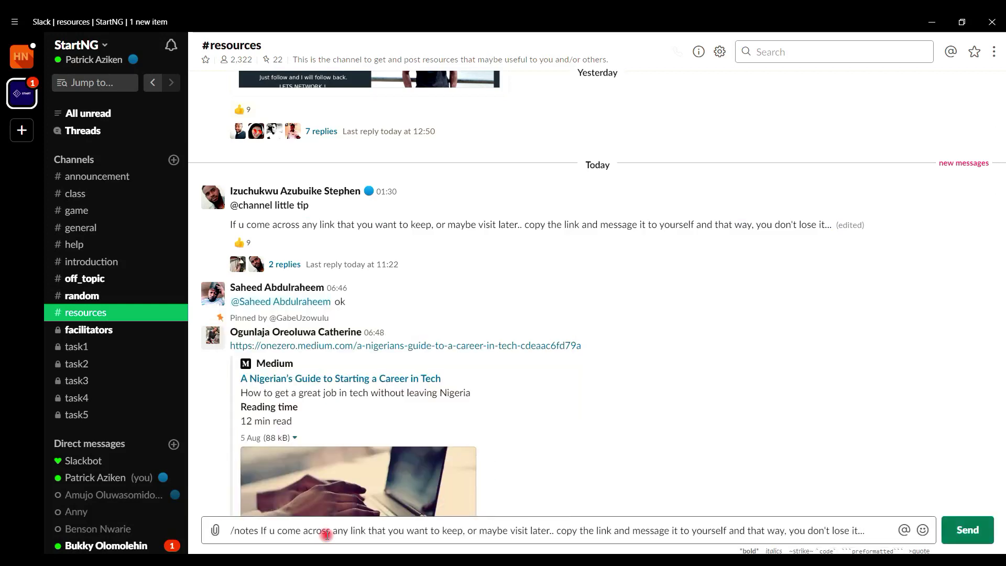
key("Return")
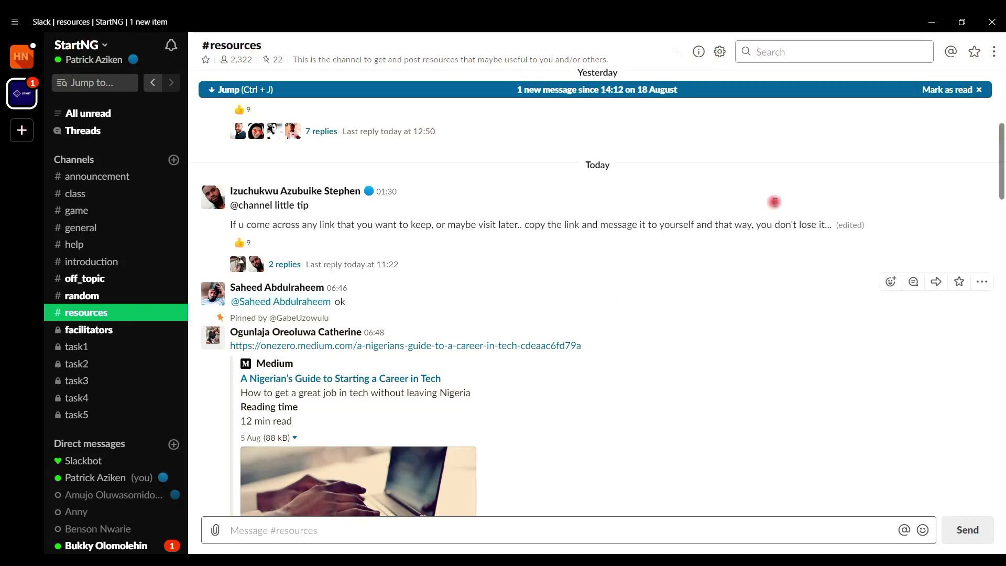
- Mark #resources as read and select the text of Meed's recap message
left_click(948, 92)
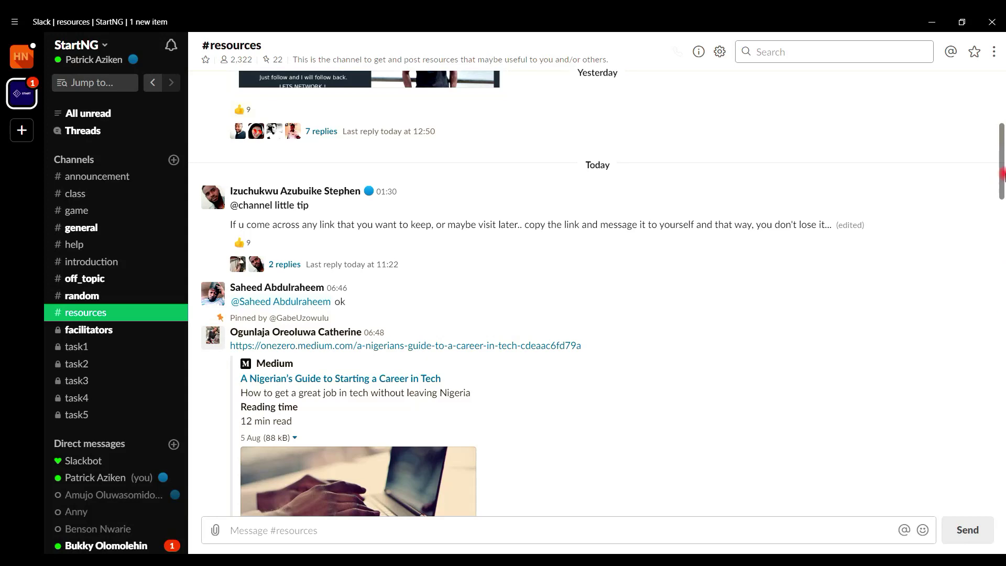
left_click_drag(1002, 179, 1002, 537)
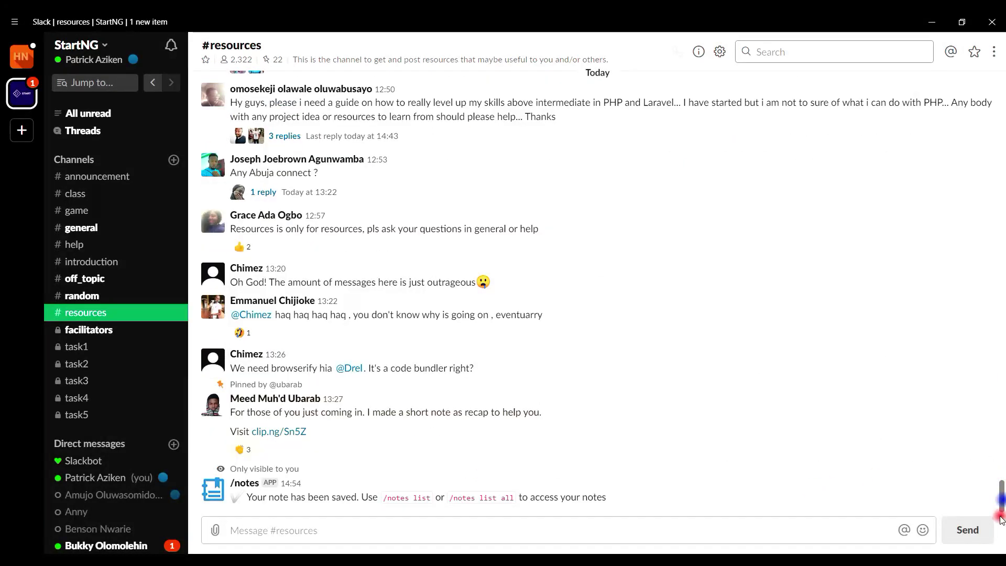
left_click(249, 483)
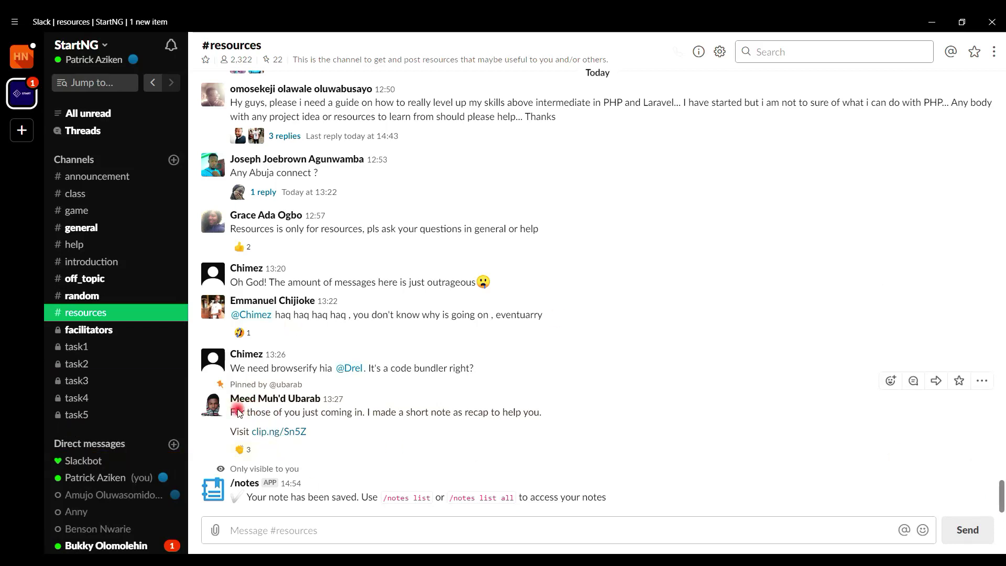
left_click_drag(235, 412, 616, 422)
- Append the note 'Meed has a short video on Youtube' in #resources
left_click(338, 531)
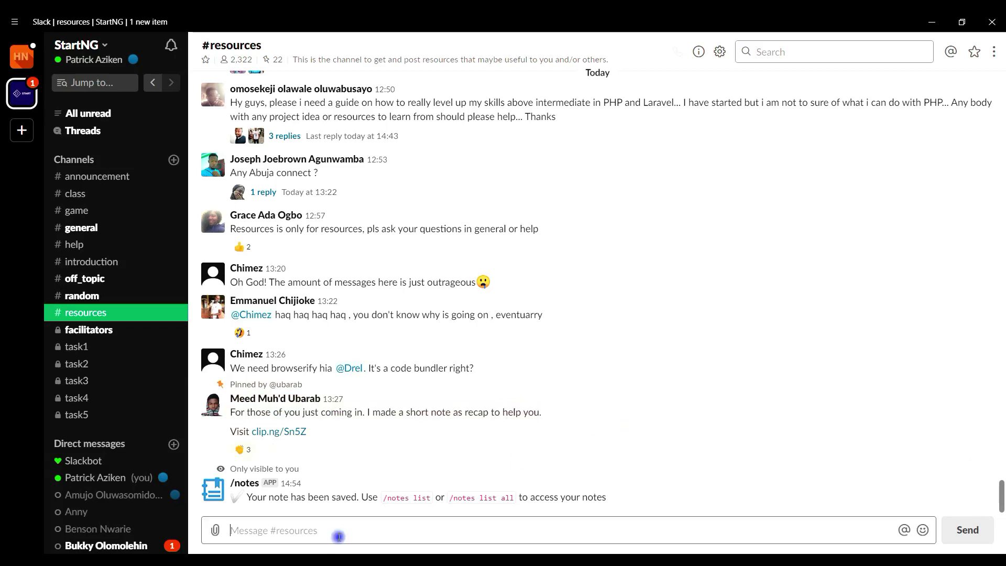
type("/notes")
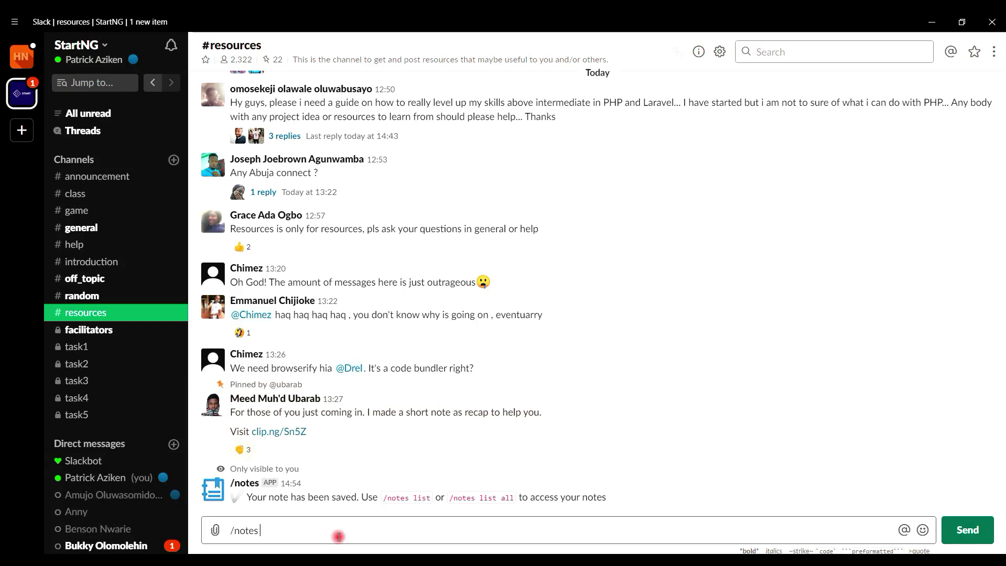
type(" Meed has a short video")
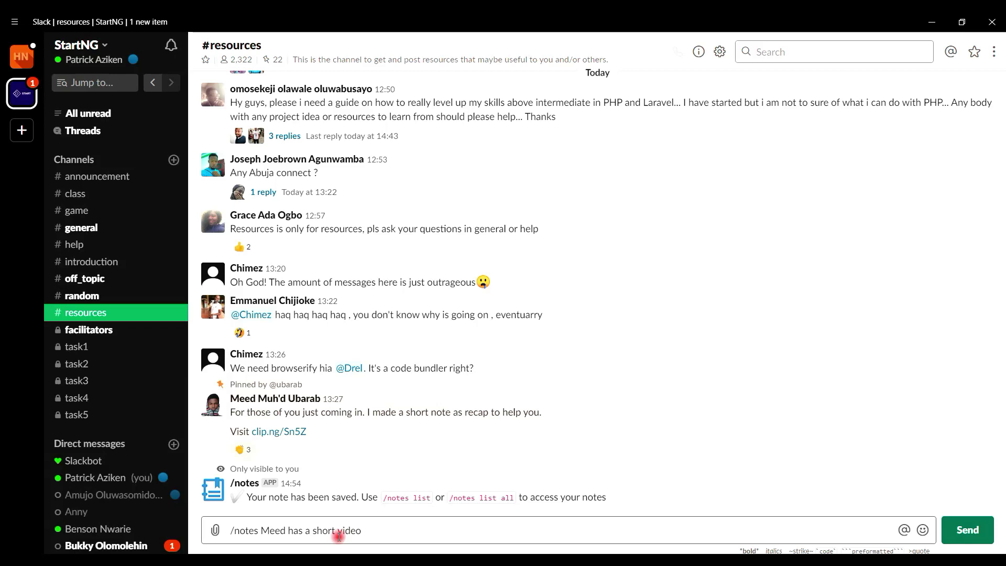
type("on Youtube")
key("Return")
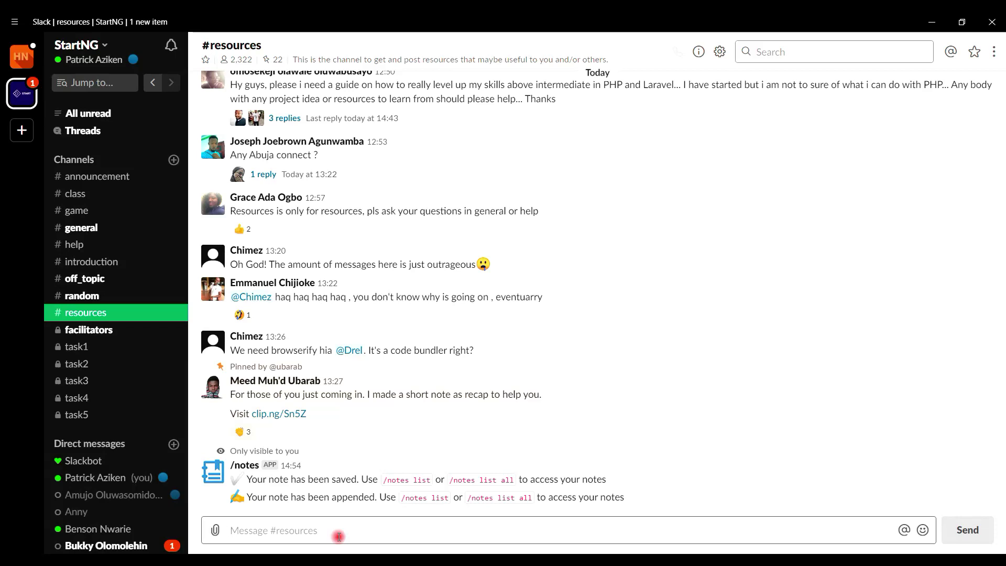
type("/no")
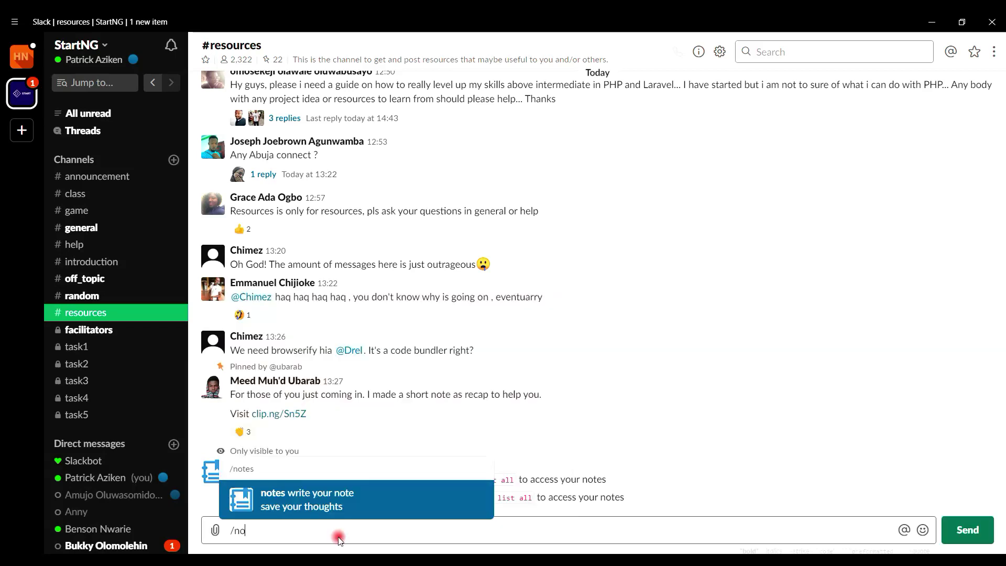
type("tes list")
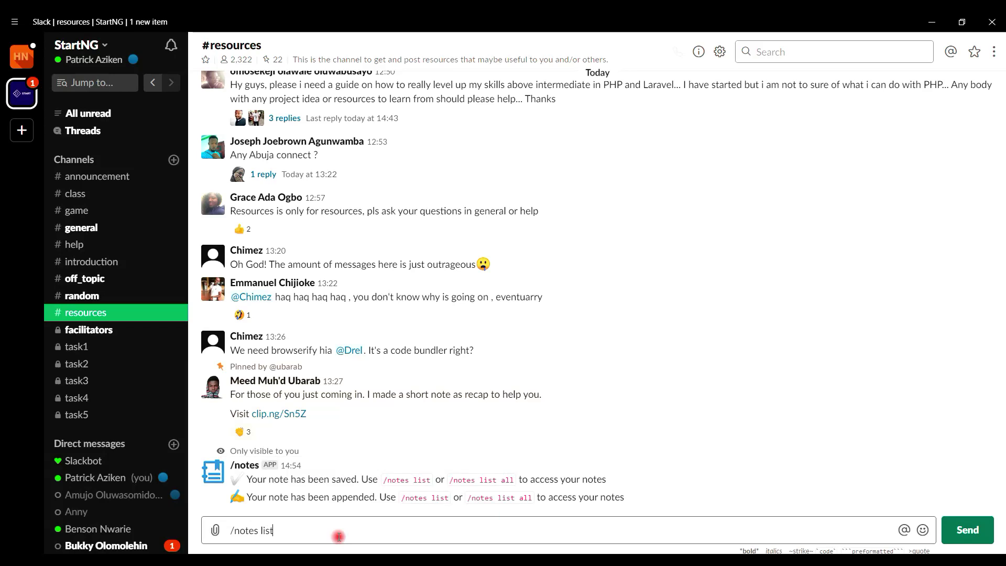
- List the #resources notes: the link-keeping tip and Meed's Youtube video note
key("Return")
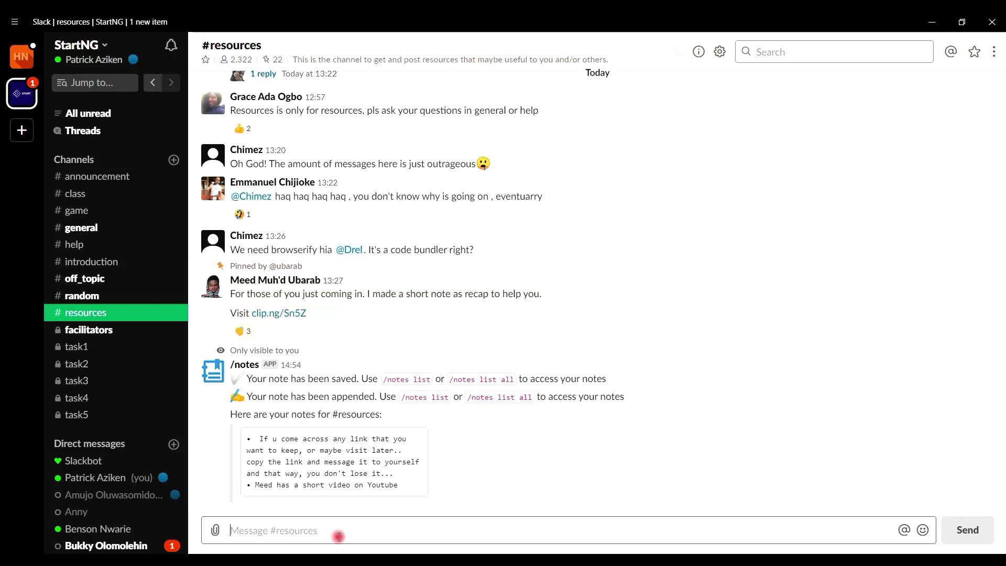
type("/no")
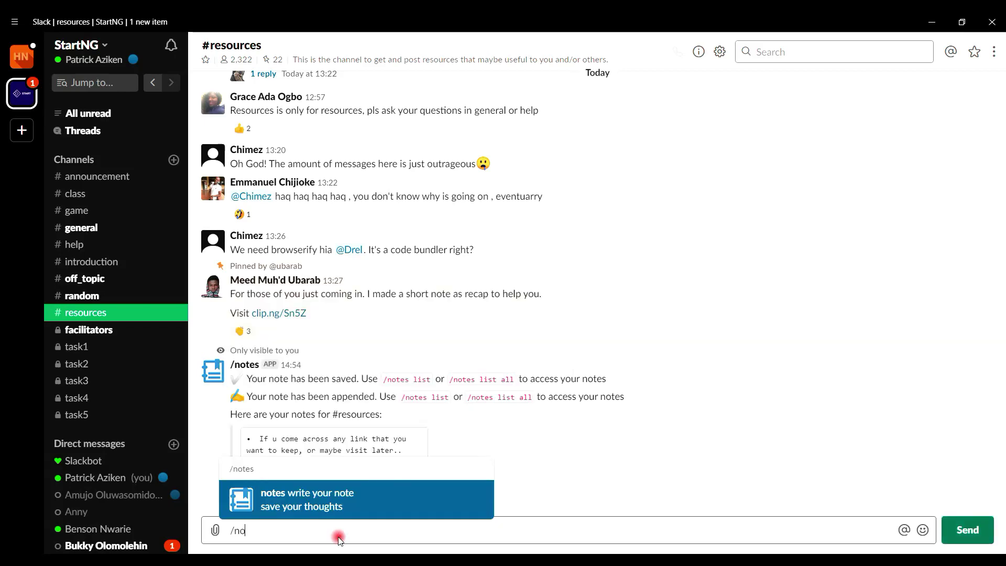
type("tes ")
type("lit")
type("st all")
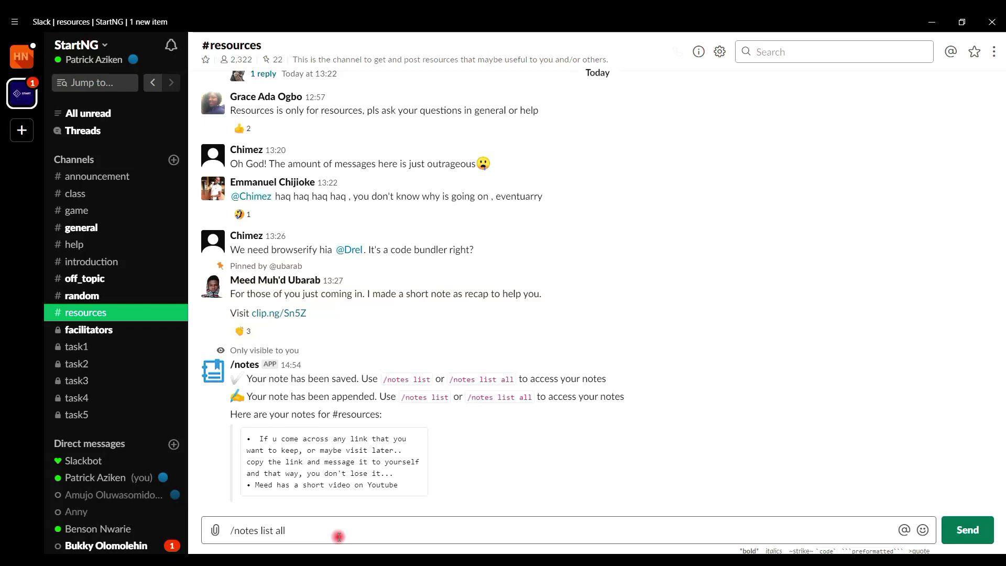
- Run /notes list all and scroll through every saved note, grouped by channel
key("Return")
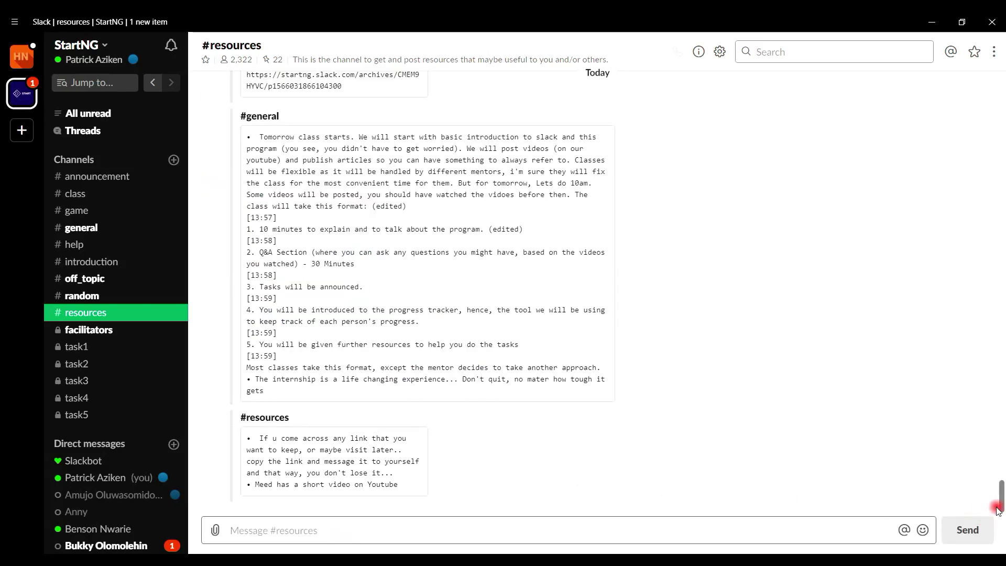
left_click_drag(998, 511, 998, 461)
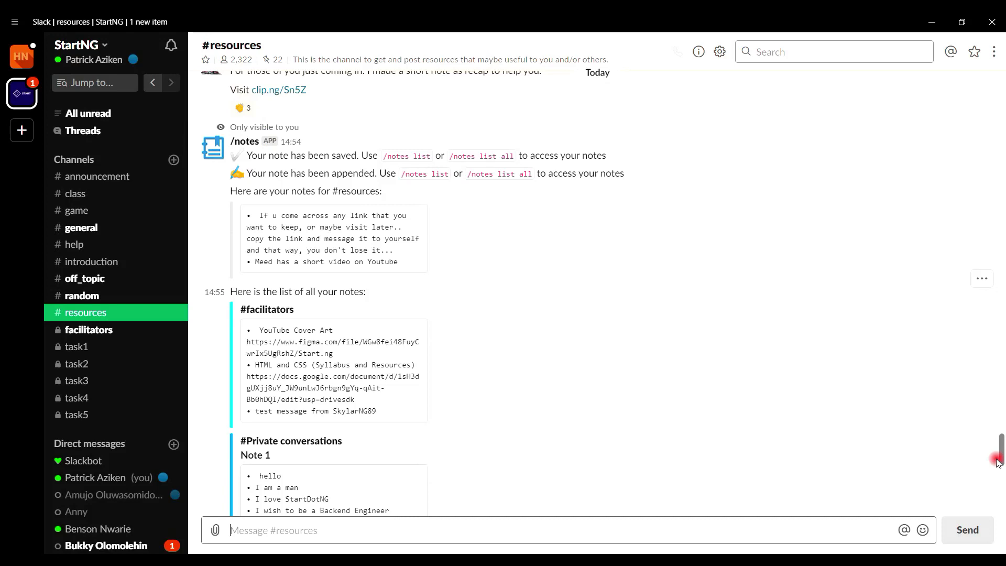
left_click_drag(999, 461, 996, 523)
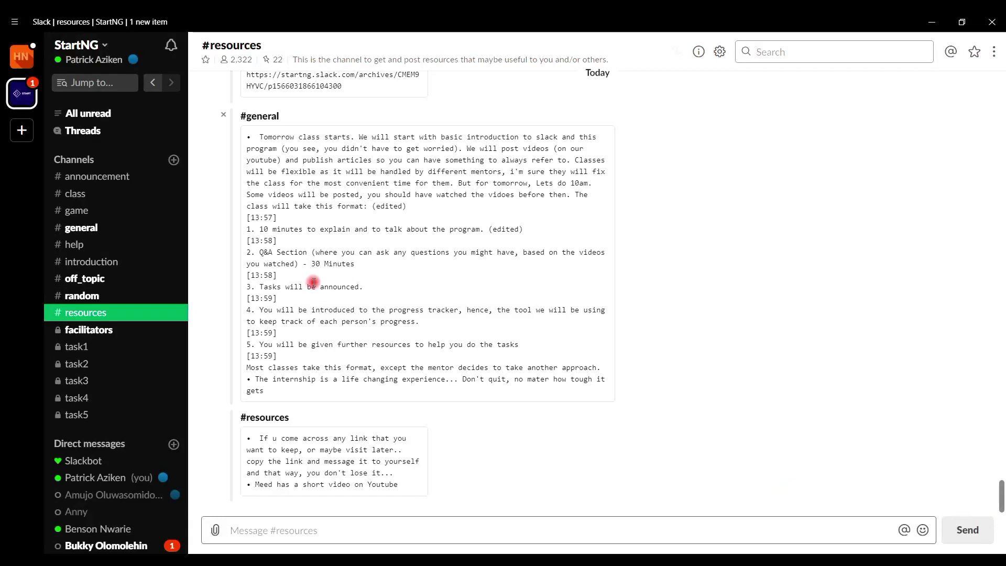